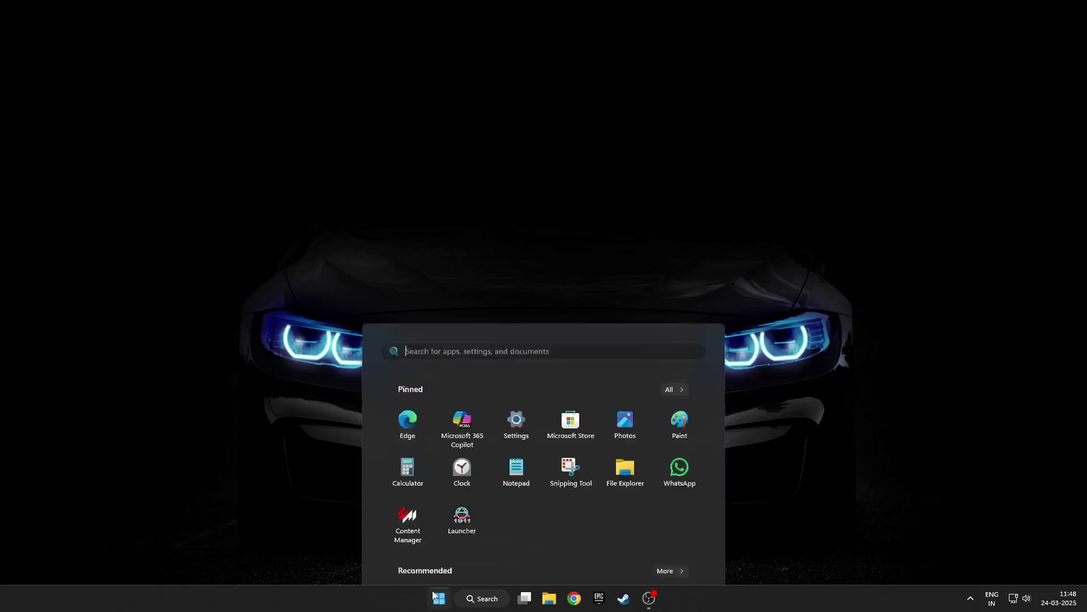
Launch Content Manager and dismiss its fatal SlimDX FileNotFoundException error
click(404, 364)
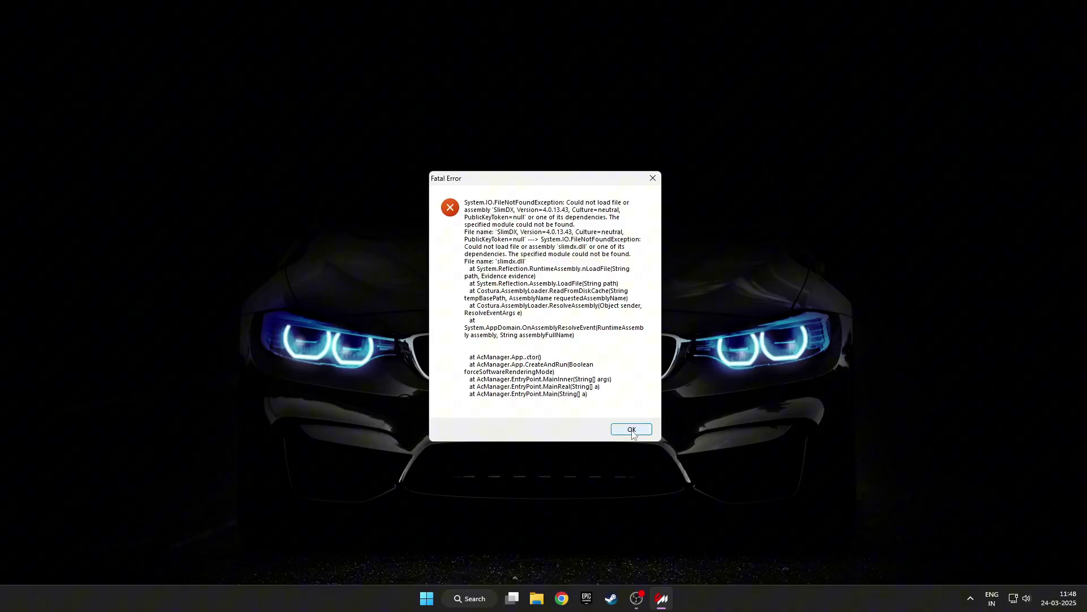
click(632, 430)
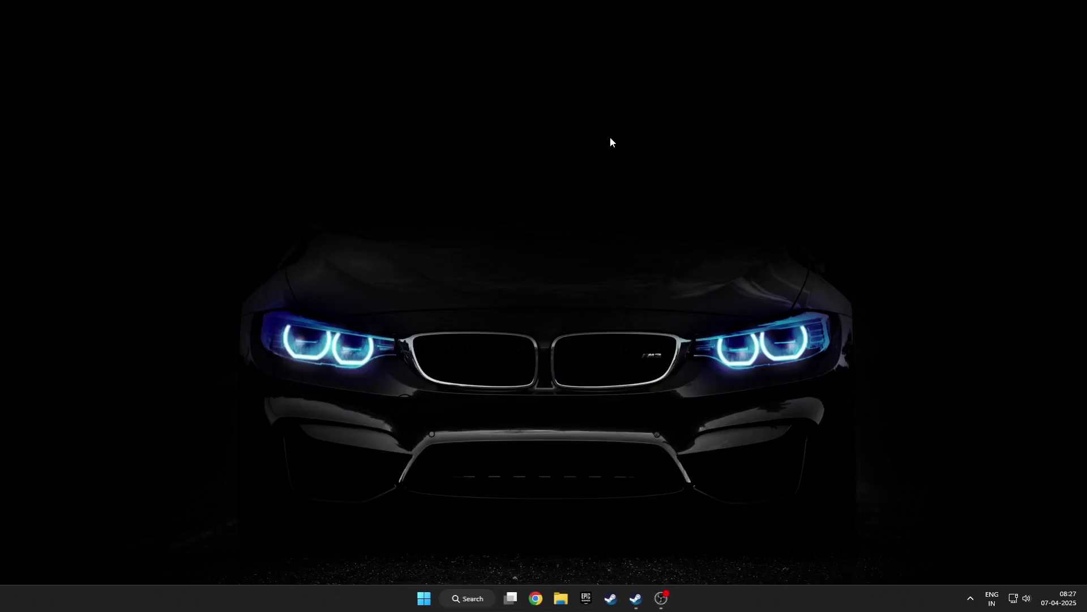
Refresh the Windows desktop from its right-click menu
right_click(606, 138)
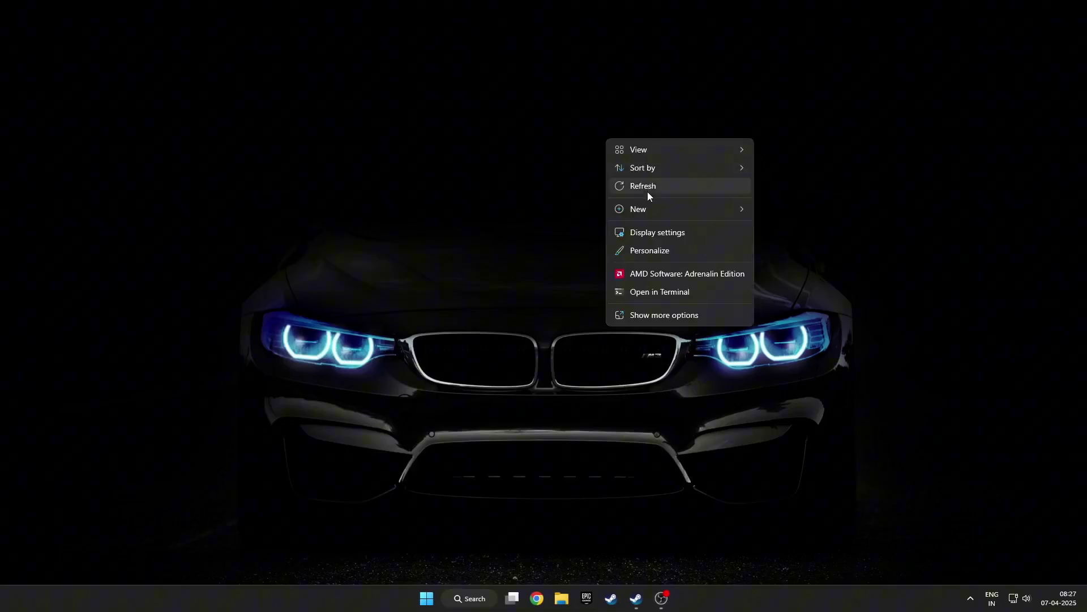
click(616, 189)
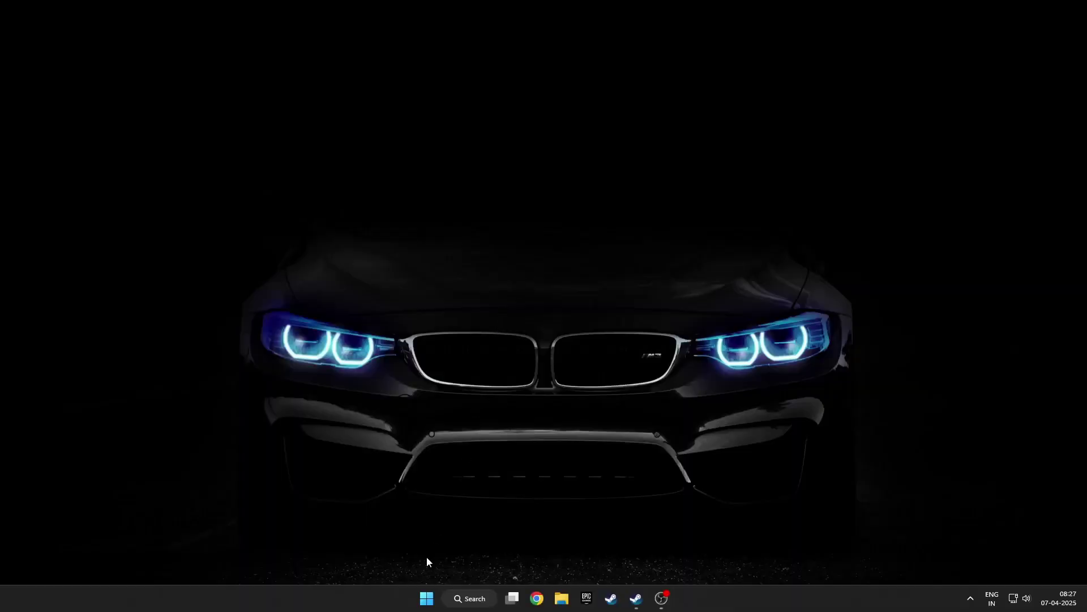
Find the Microsoft Visual C++ 2015-2022 Redistributable x64 and x86 entries in Settings' Installed apps
click(426, 596)
click(516, 263)
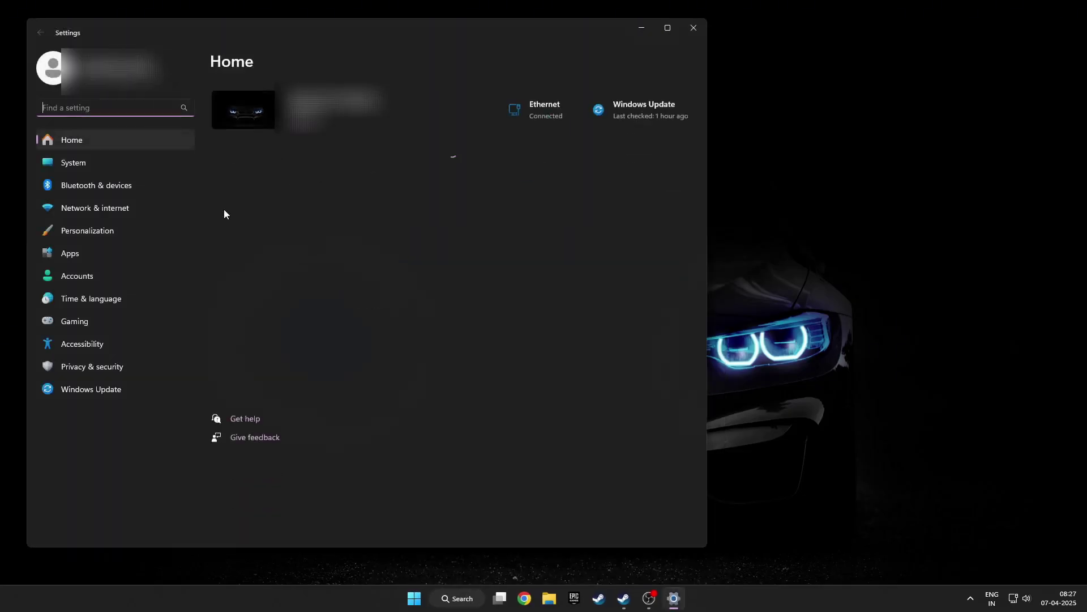
click(58, 253)
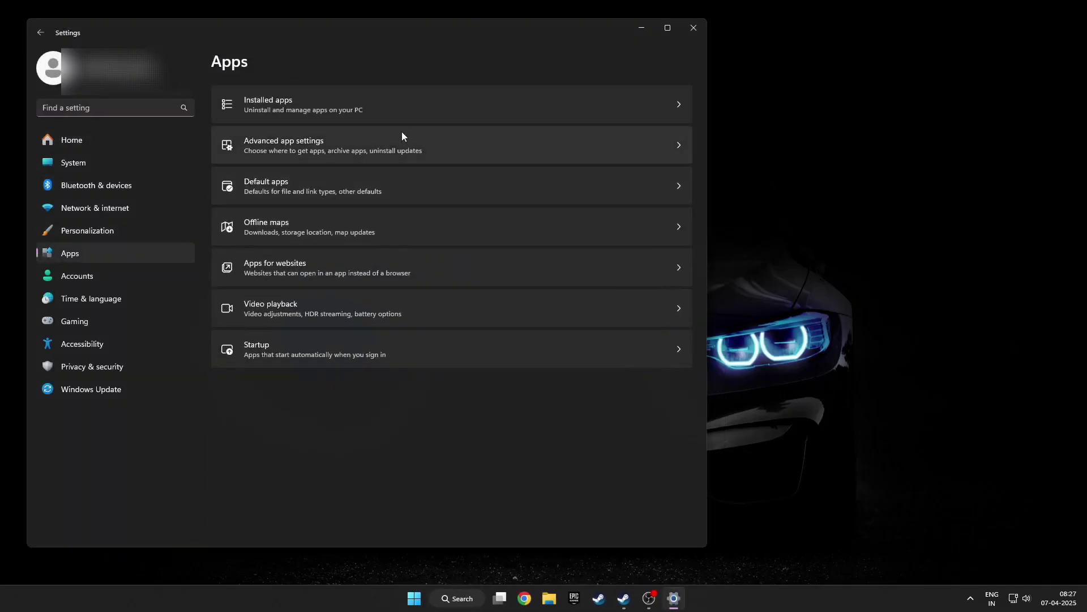
click(411, 114)
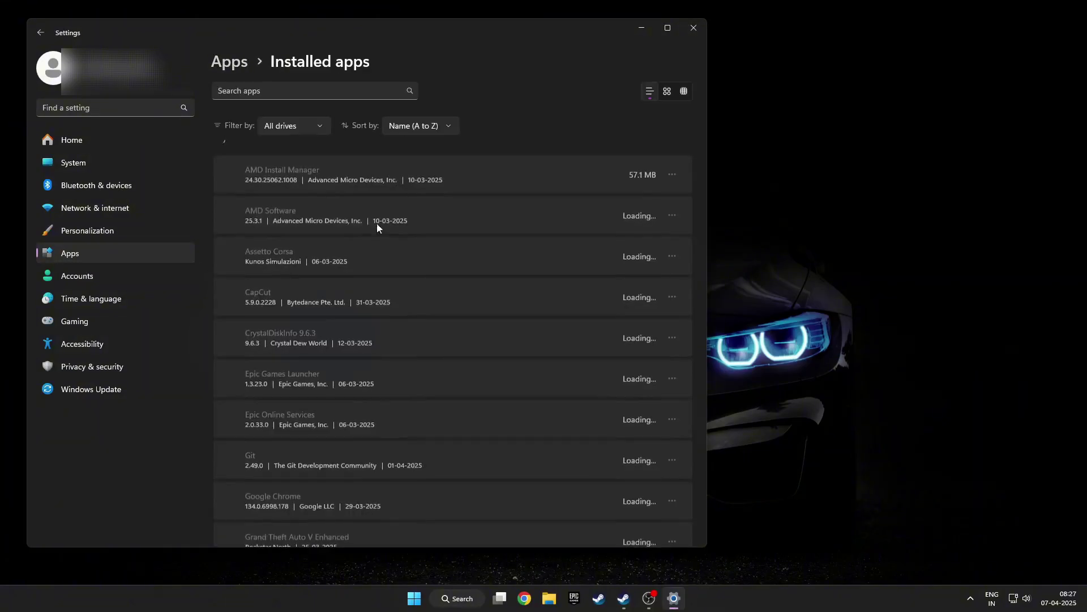
scroll(496, 271, down, 20)
scroll(506, 283, down, 10)
scroll(506, 281, up, 3)
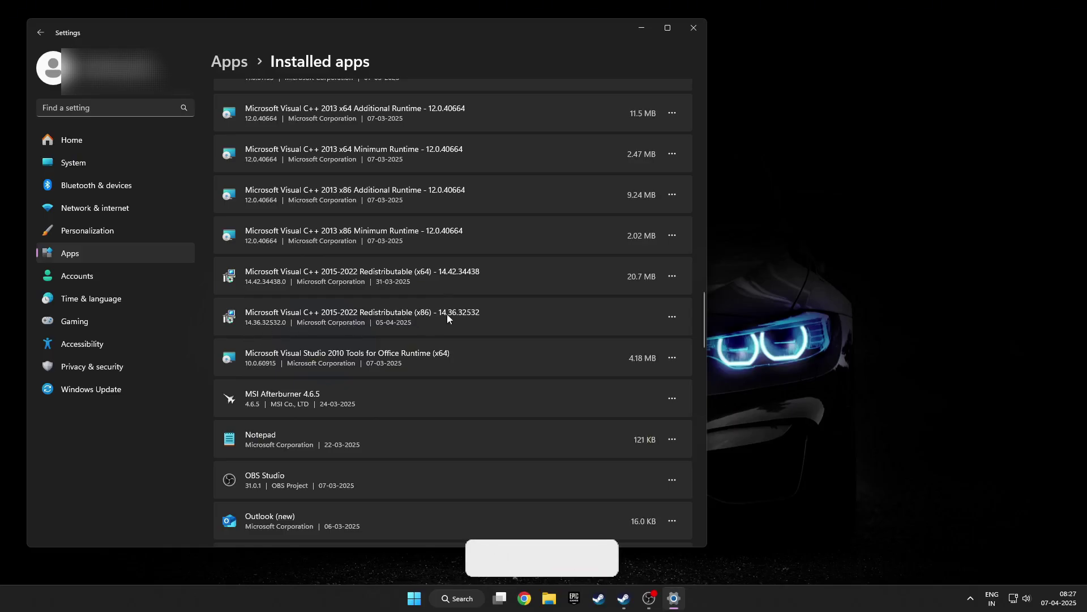
Repair the x64 and then the x86 Visual C++ 2015-2022 Redistributable, closing each finished setup
click(672, 276)
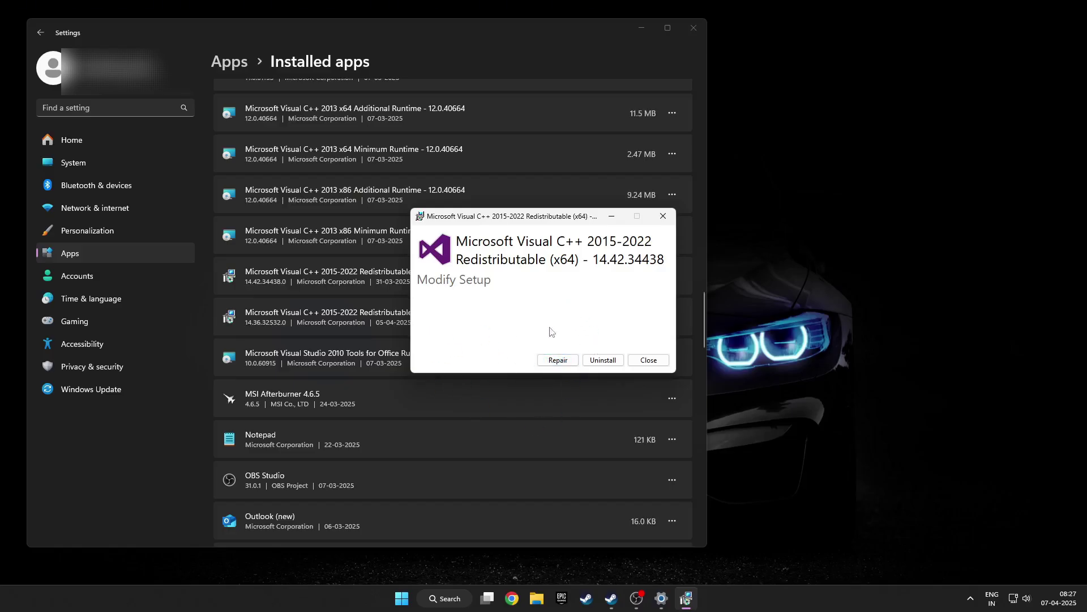
click(558, 361)
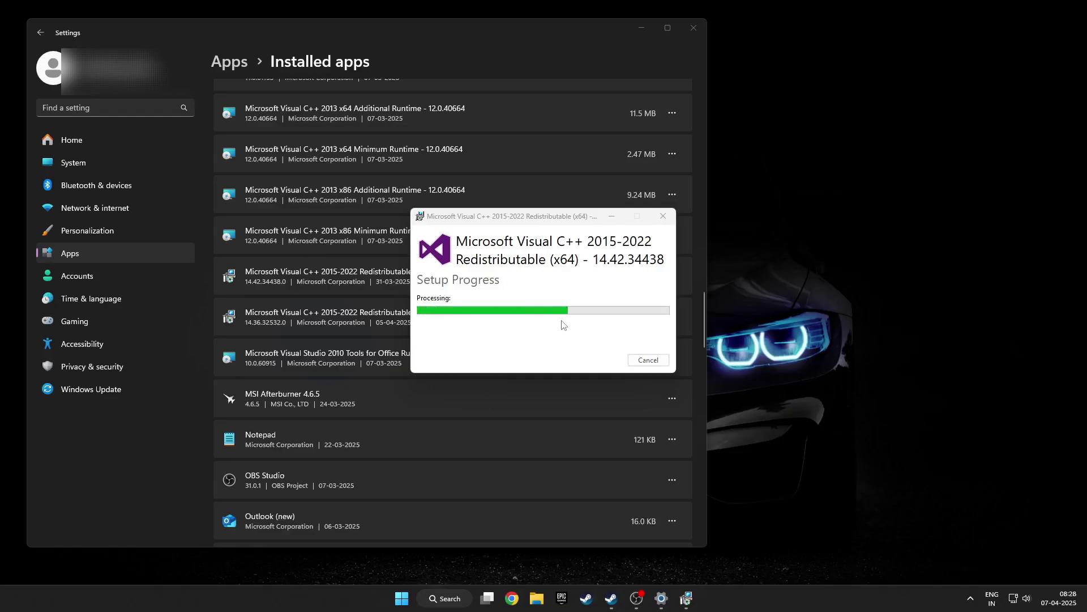
click(648, 360)
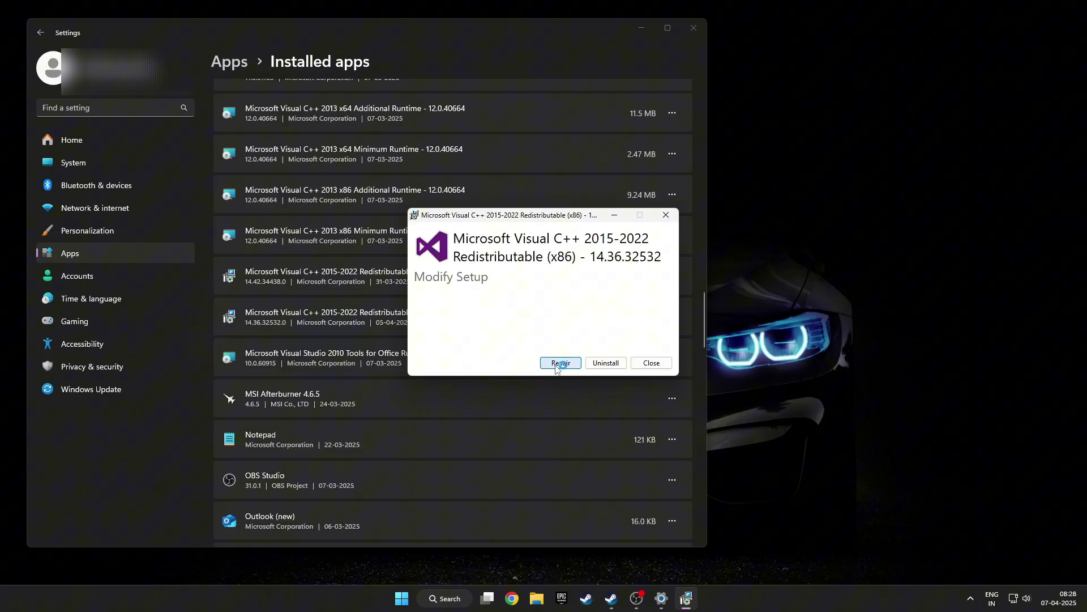
click(558, 363)
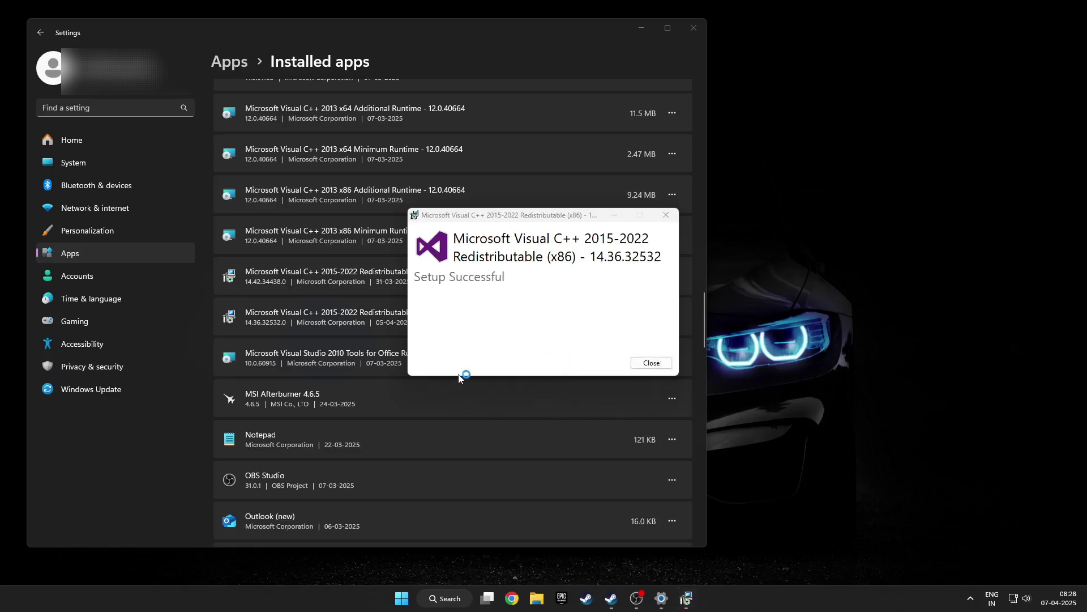
click(653, 362)
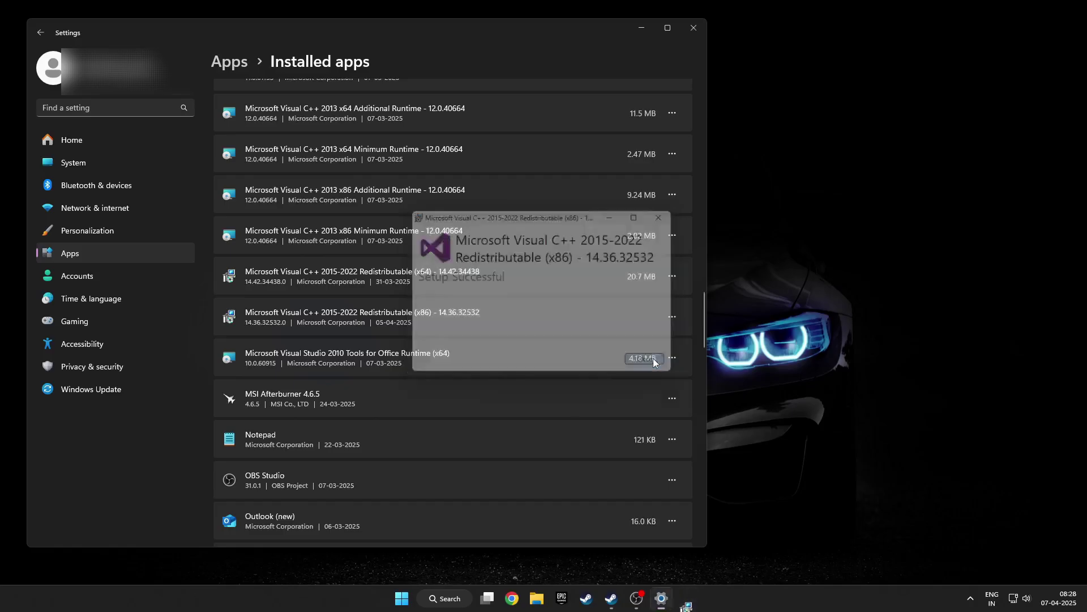
Find Microsoft's 'Latest supported Visual C++ Redistributable downloads' page in Chrome and show its download table
click(697, 34)
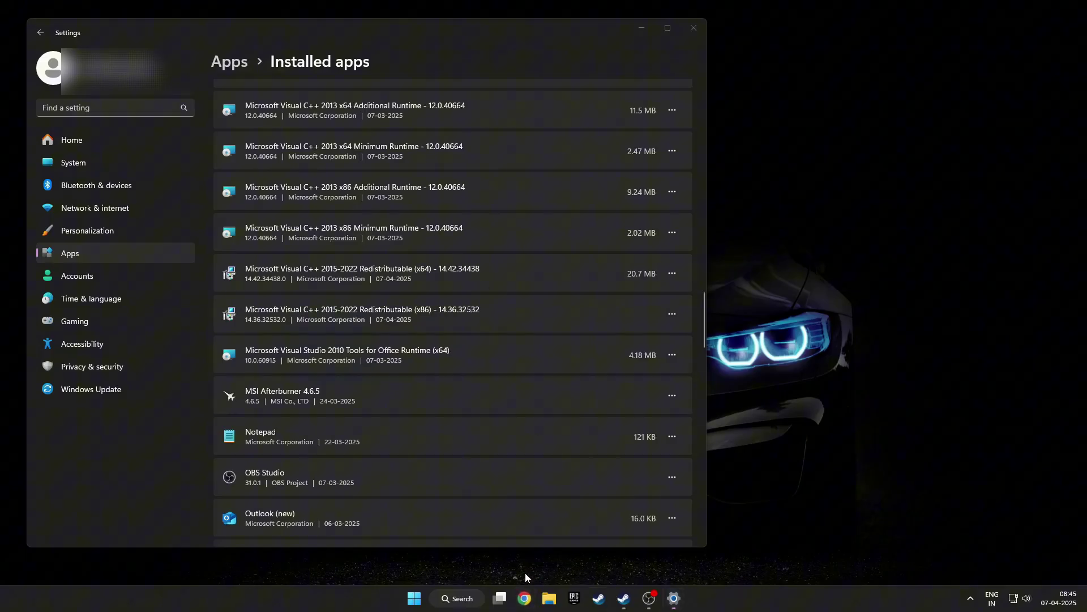
click(524, 596)
click(474, 234)
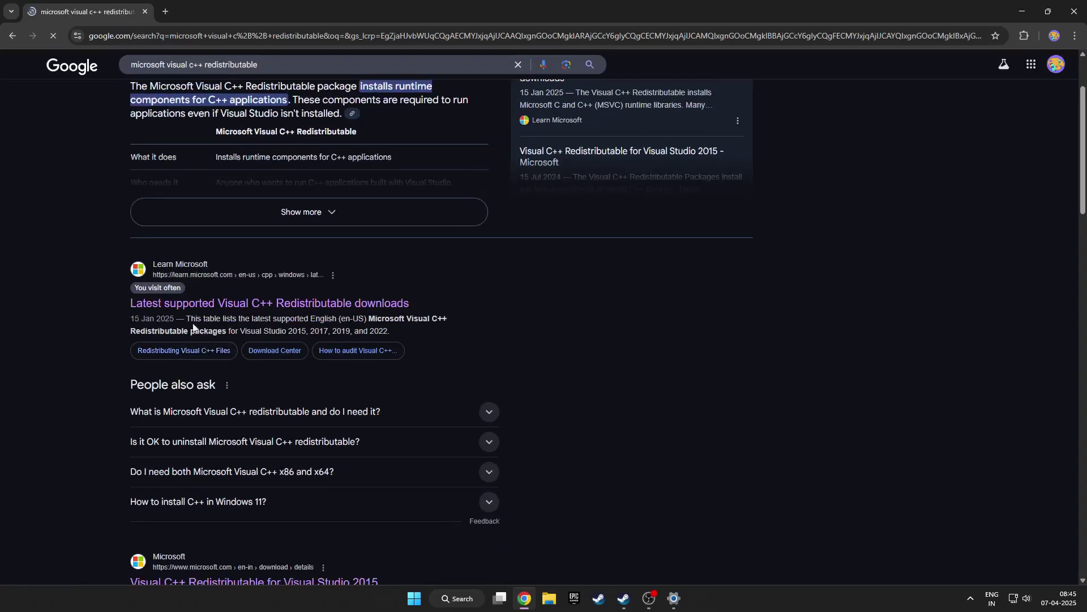
click(246, 309)
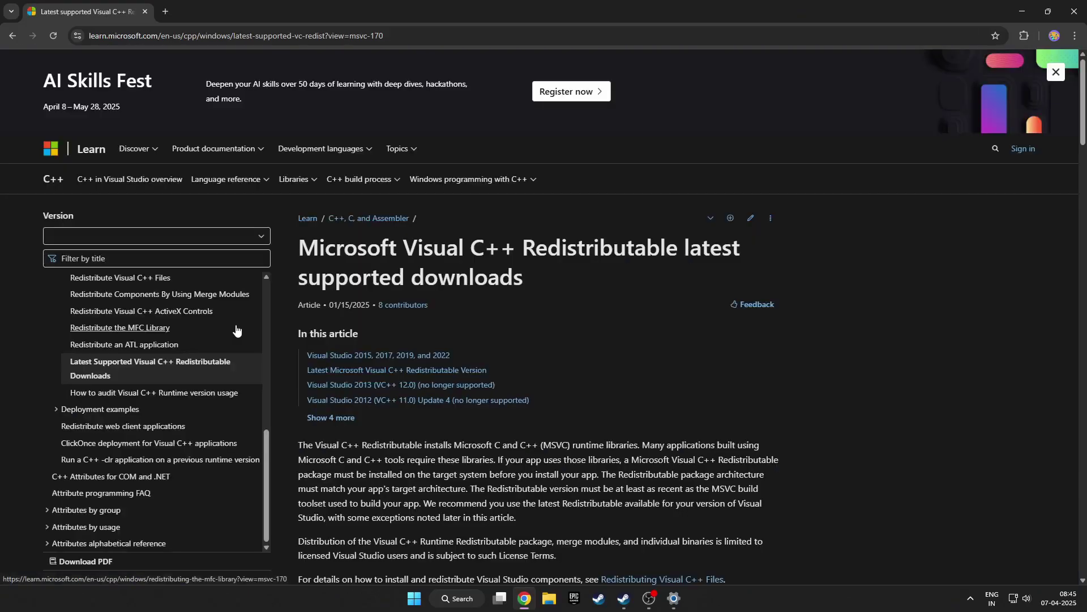
scroll(610, 301, down, 9)
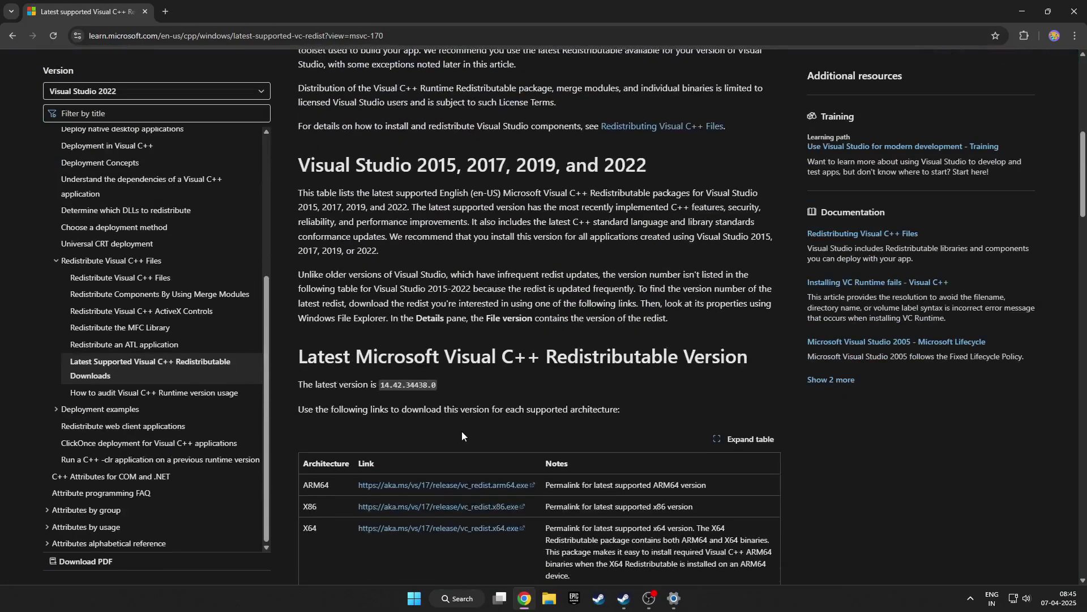
scroll(456, 447, down, 2)
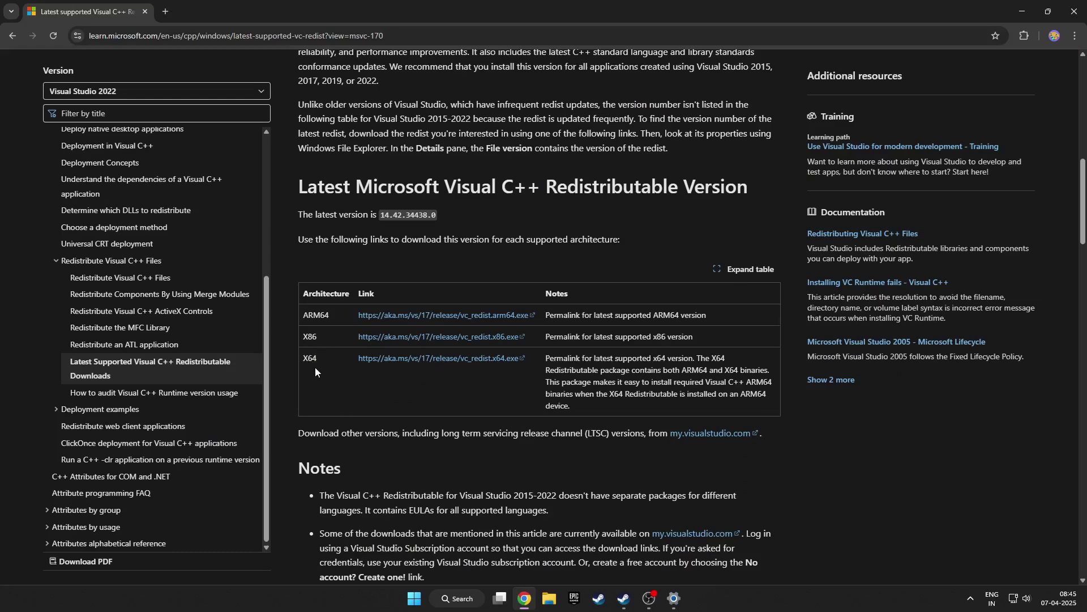
Download VC_redist.x86.exe from the X86 link and show the recent downloads
click(382, 341)
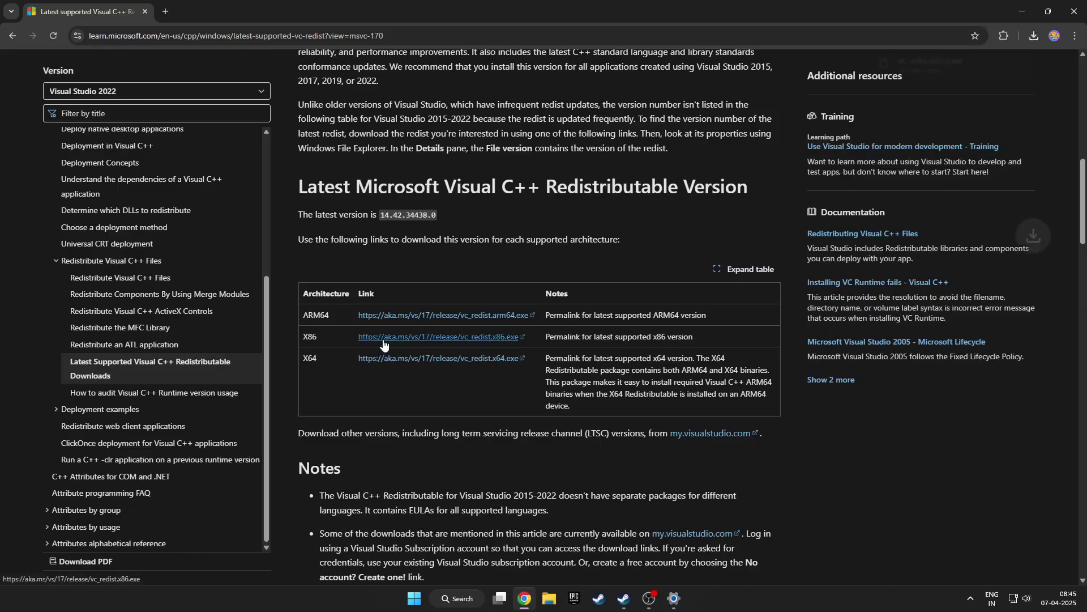
click(399, 363)
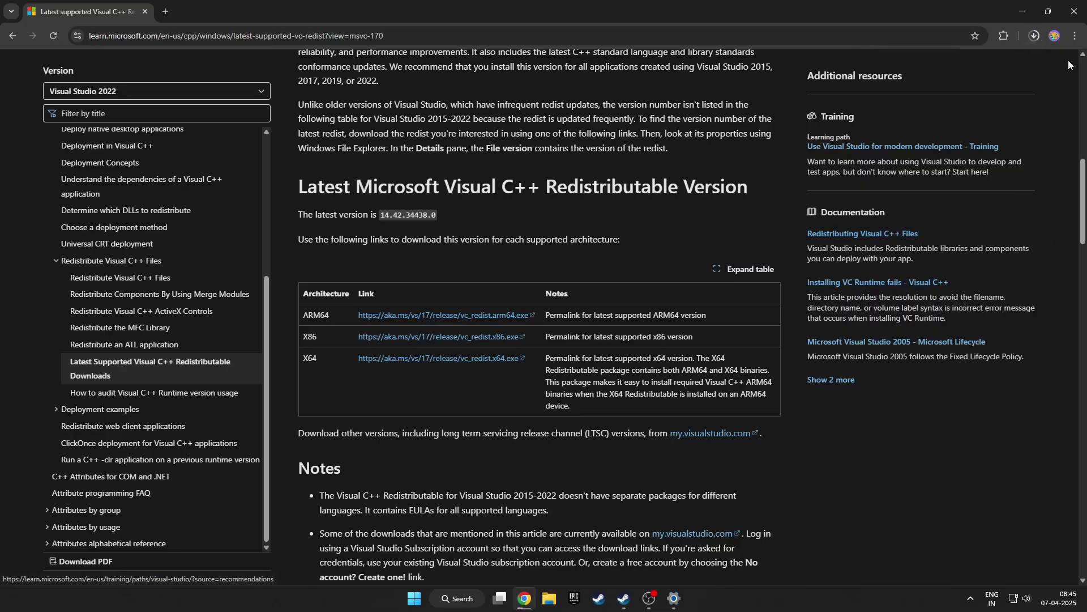
click(1035, 36)
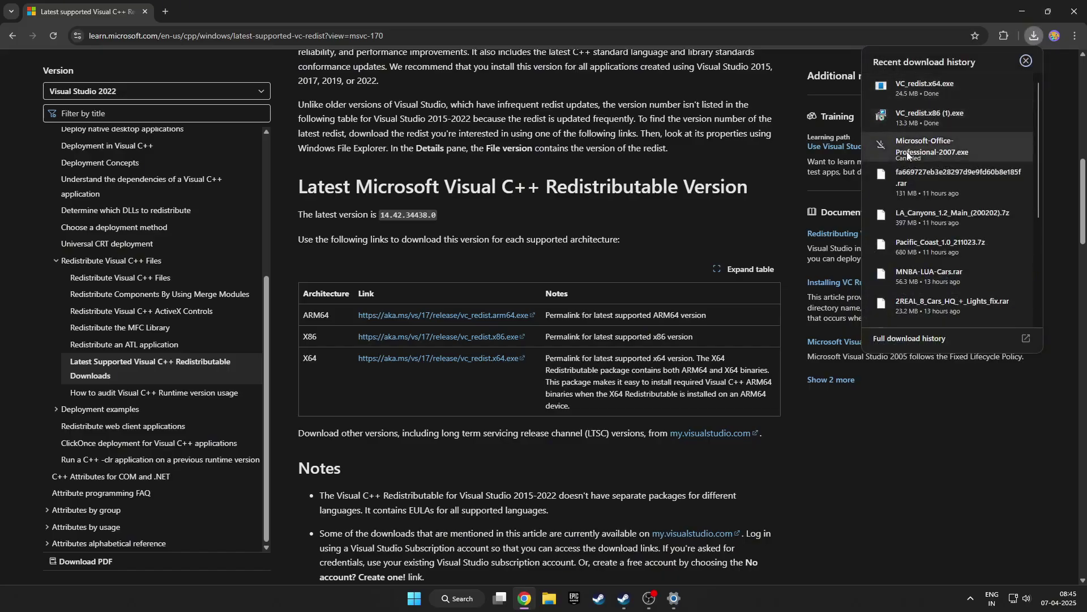
Run VC_redist.x86.exe, accept the license terms, then cancel the installation
click(929, 112)
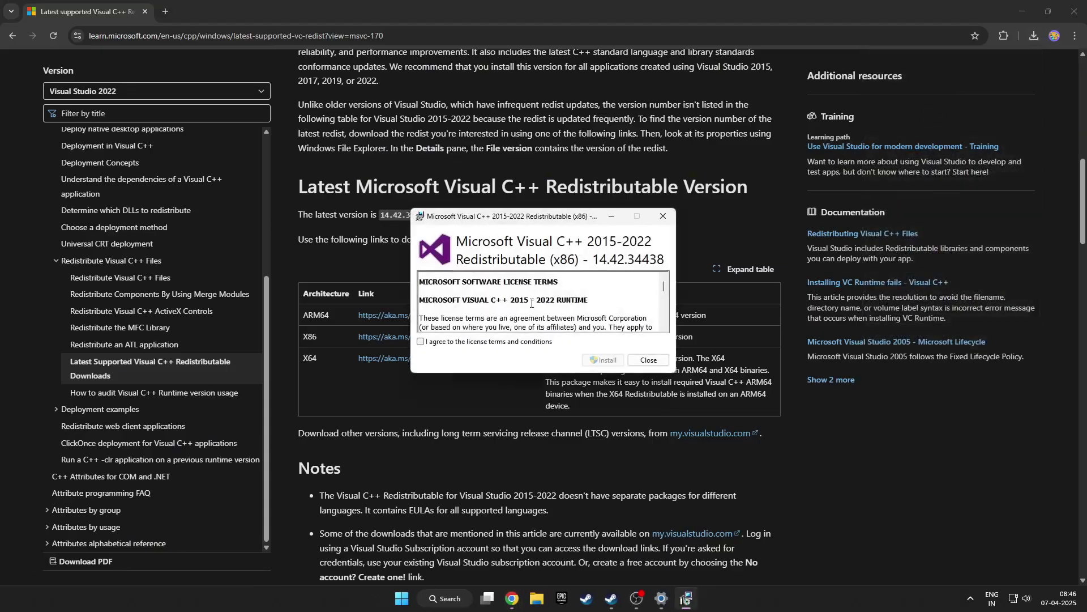
click(420, 341)
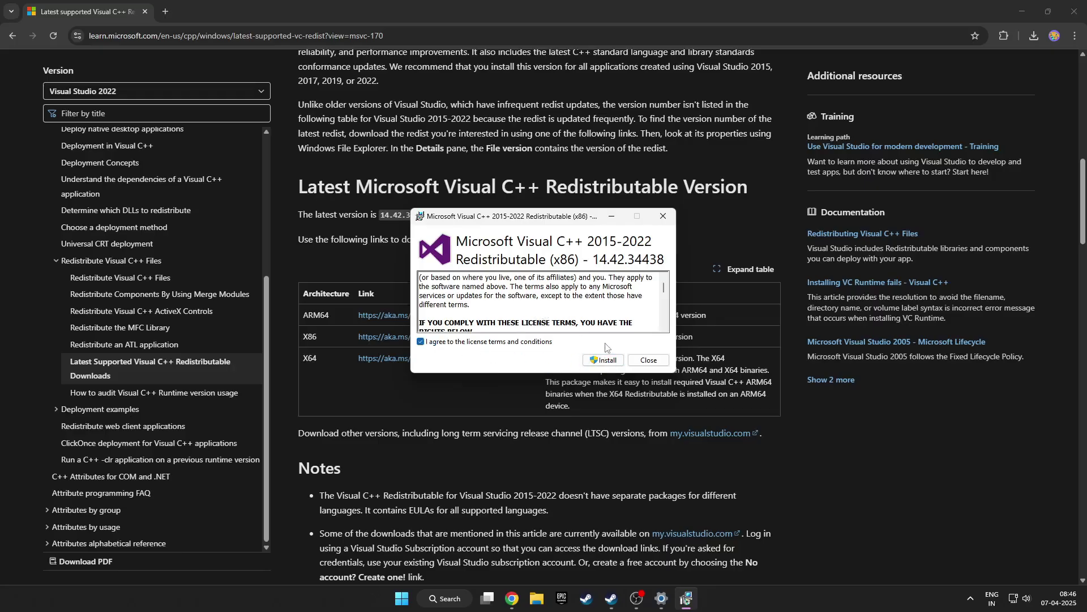
click(652, 364)
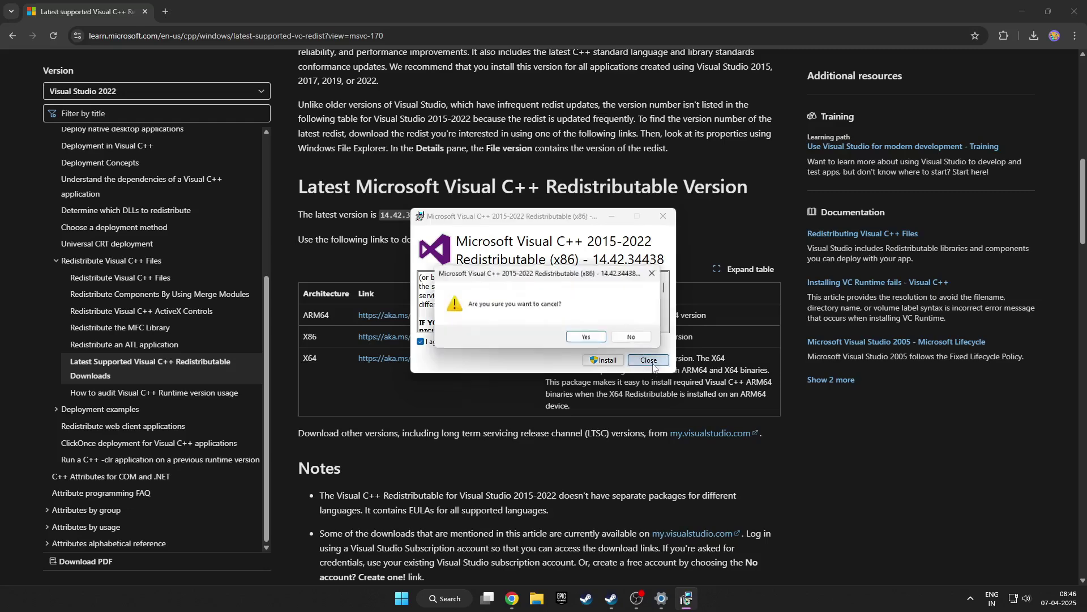
click(582, 338)
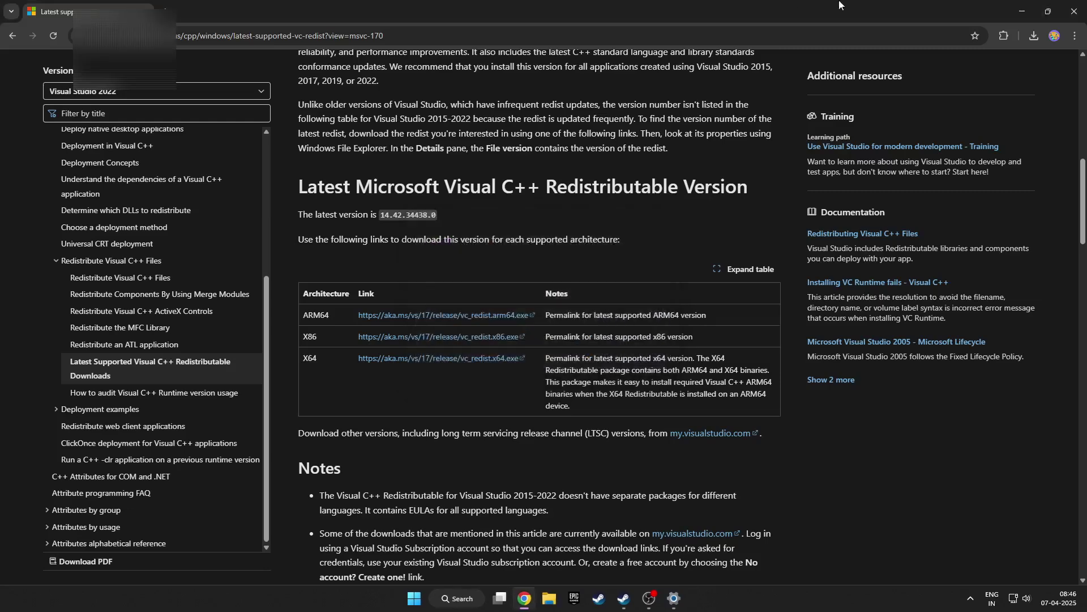
Close Chrome and Settings, then start Content Manager from the Start menu
click(1072, 5)
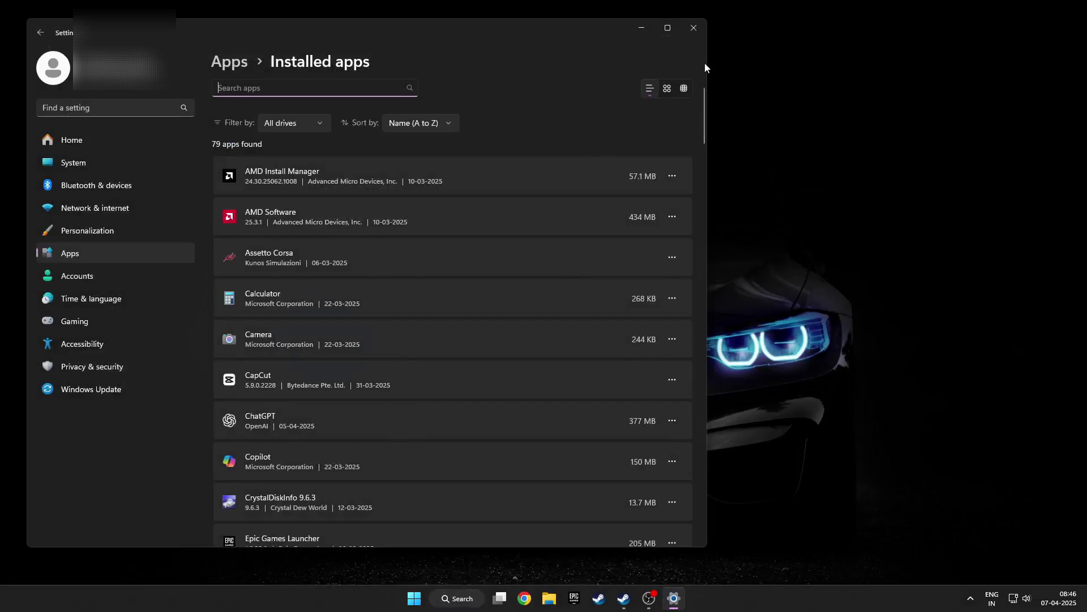
click(698, 35)
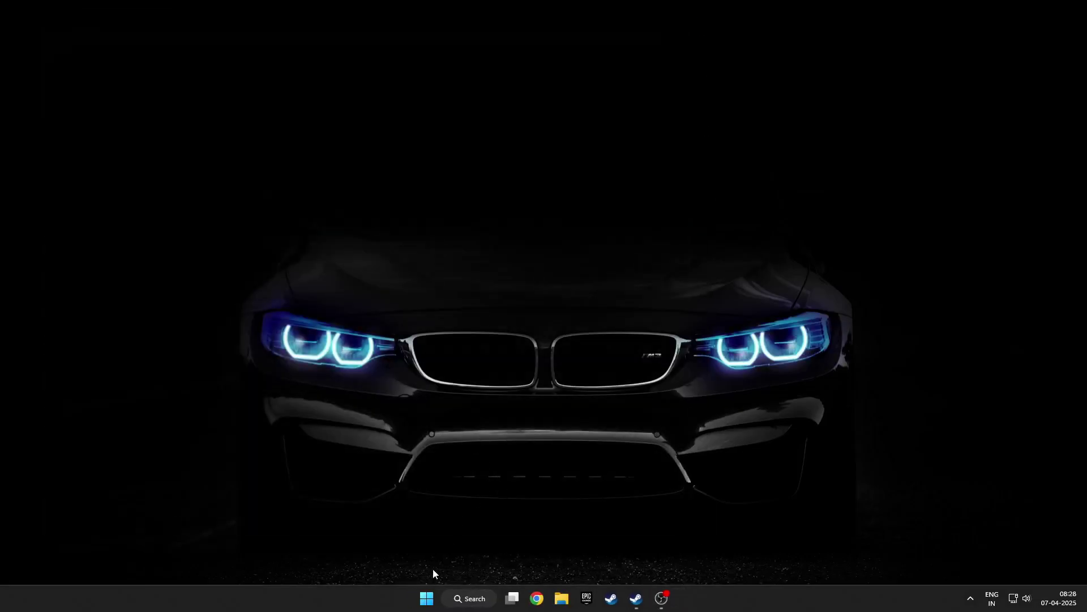
click(427, 598)
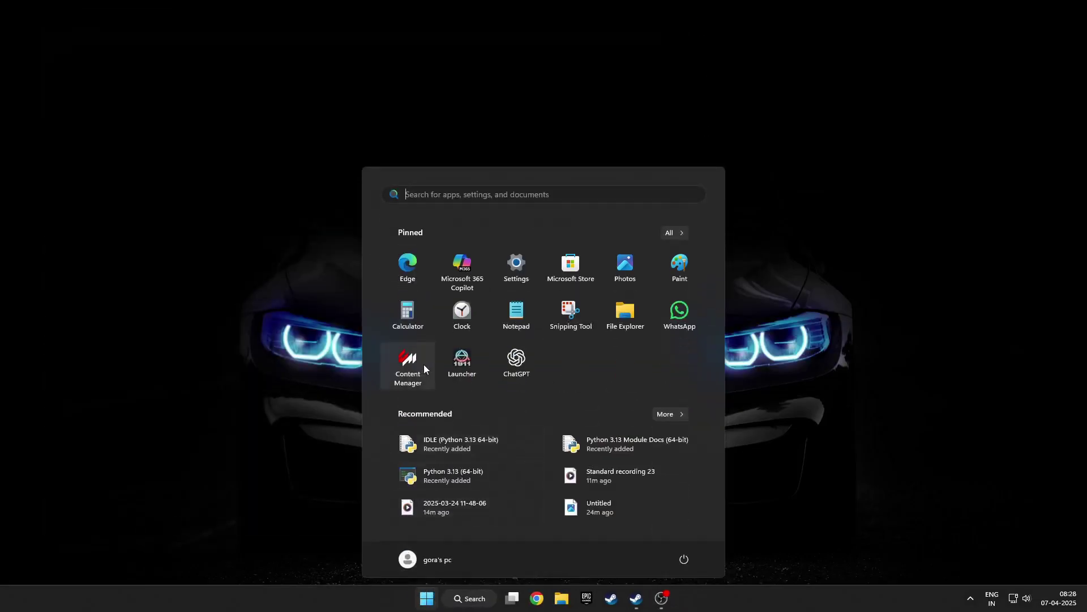
click(417, 362)
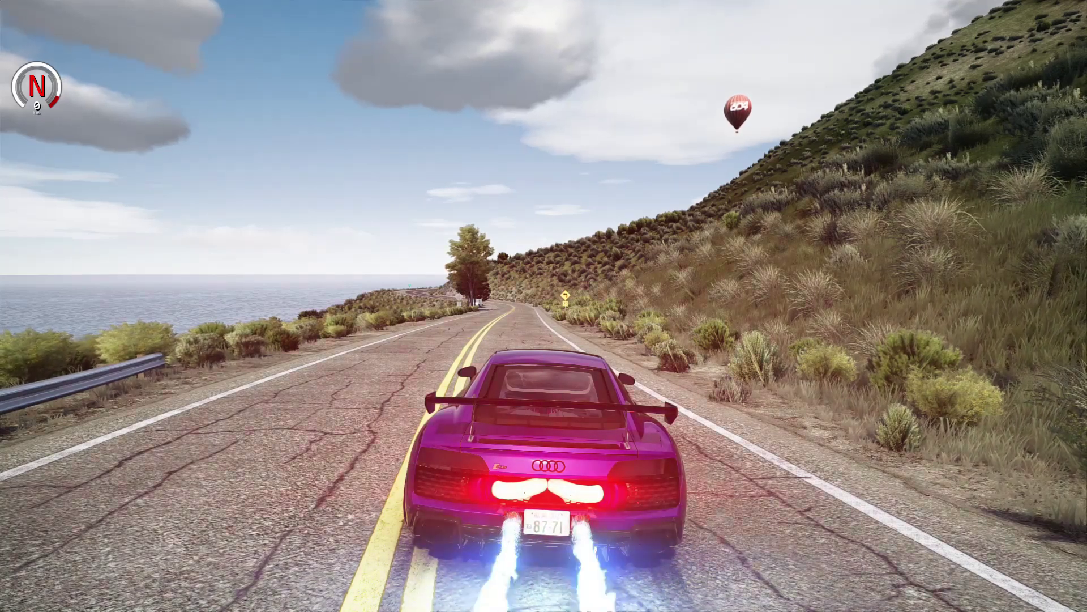
Accelerate the purple Audi from standstill into first gear with the W key
key(w)
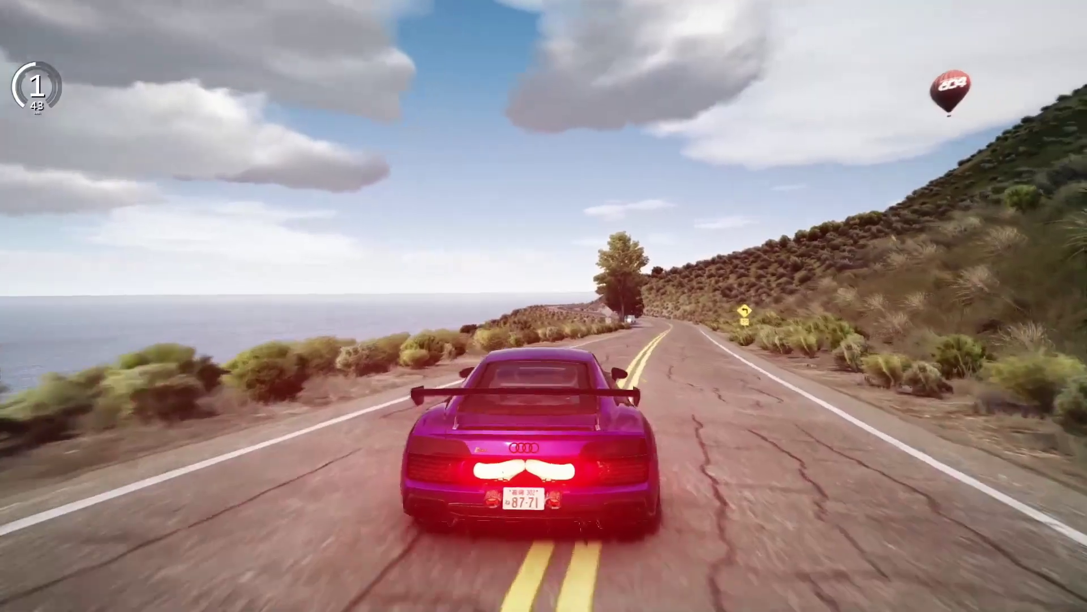